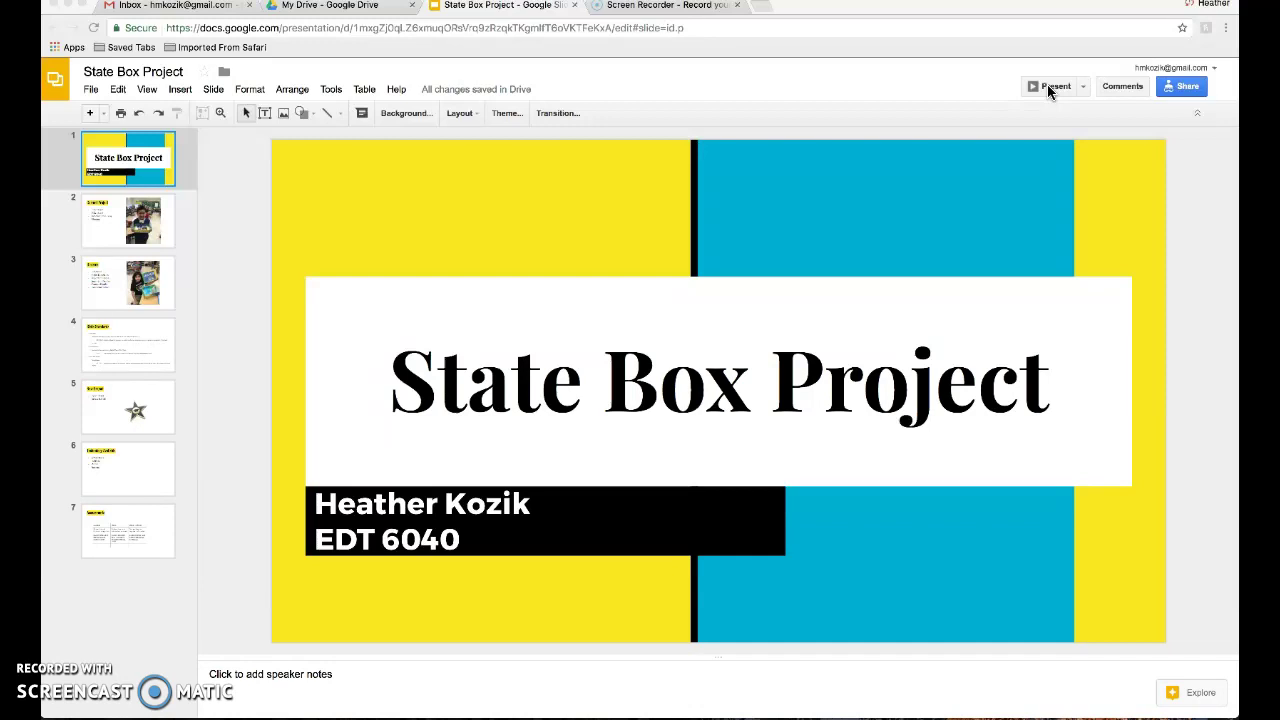
# - Start presenting the State Box Project deck full screen from its title slide
pyautogui.click(1047, 84)
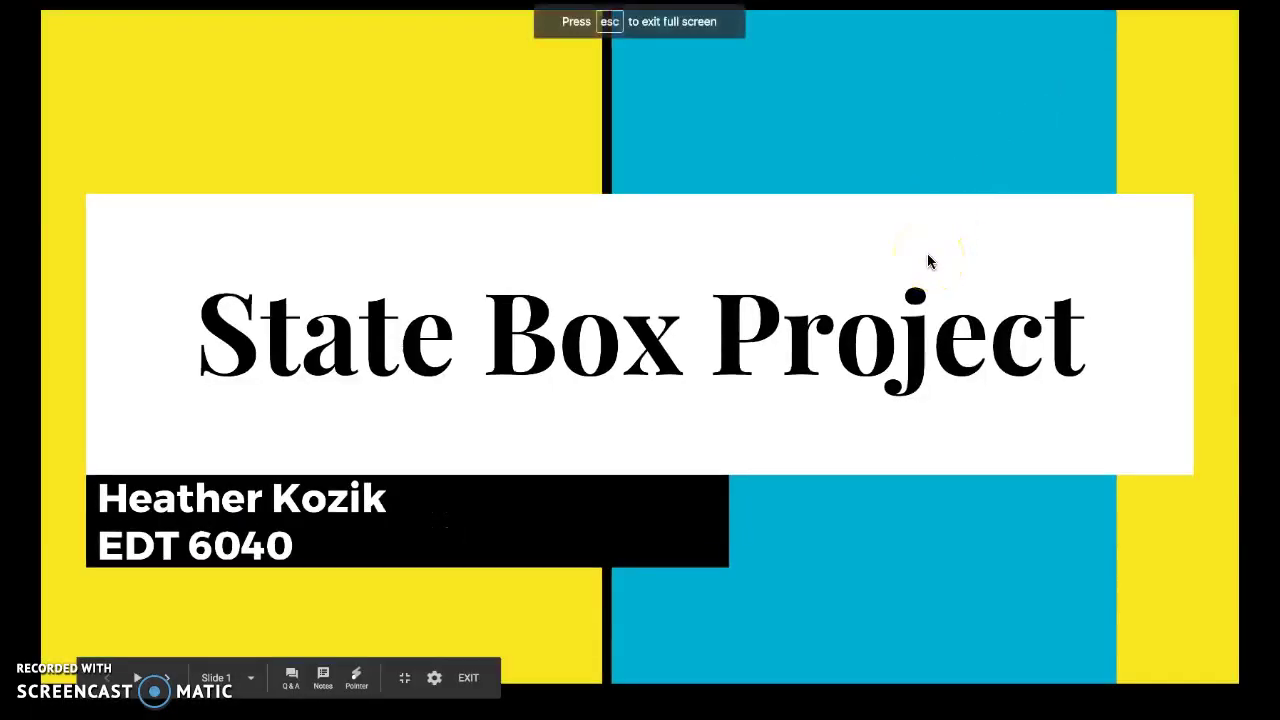
# - Advance the slideshow from the title slide to the Current Project slide with the state box photo
pyautogui.click(928, 262)
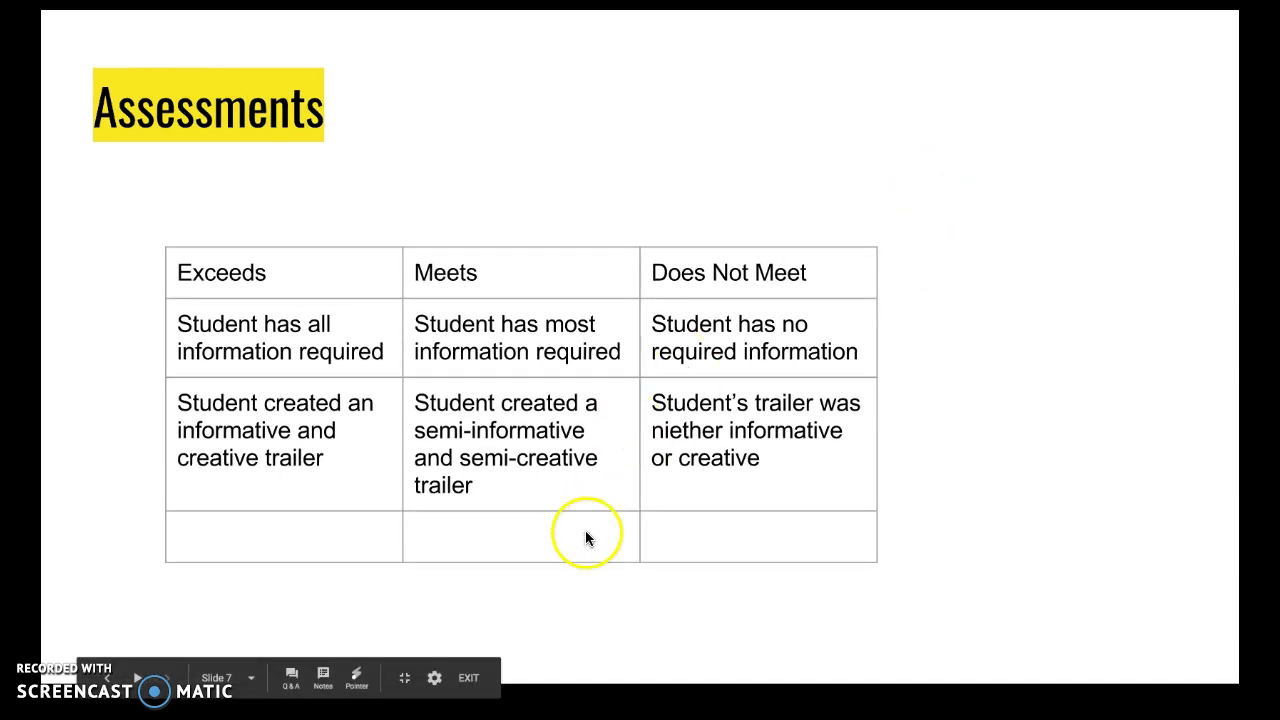
pyautogui.click(467, 678)
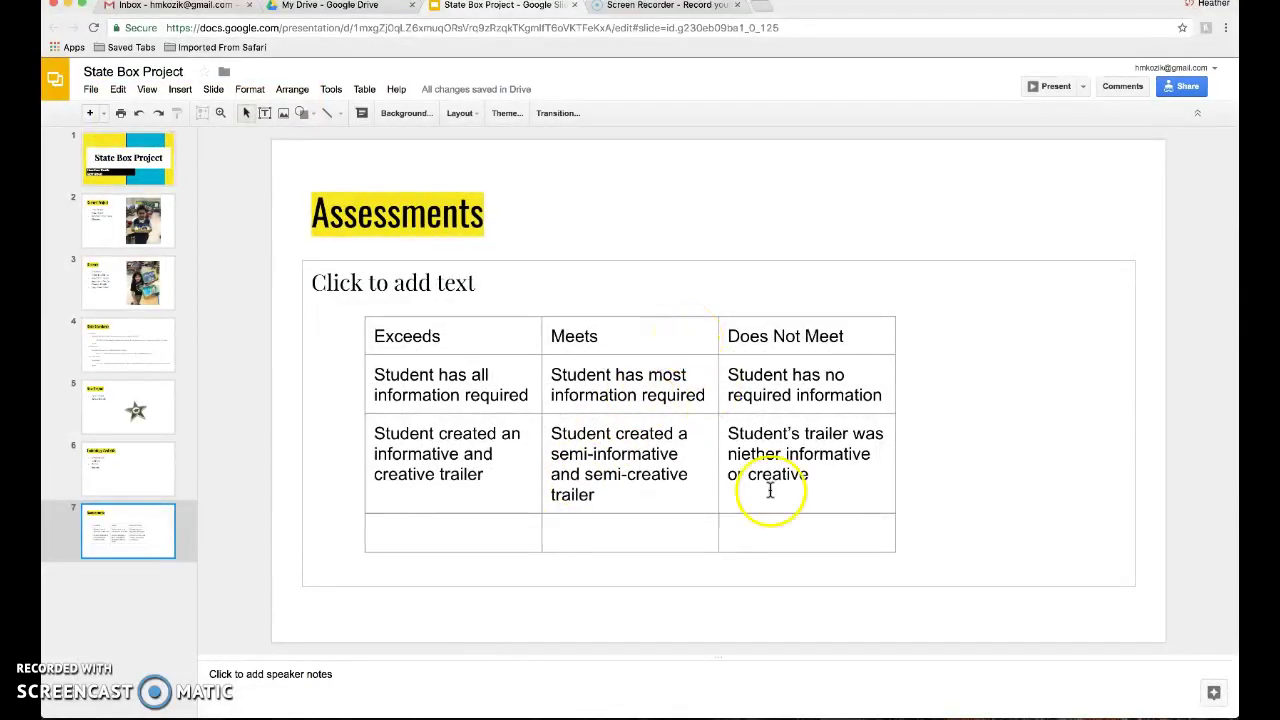
pyautogui.moveTo(937, 706)
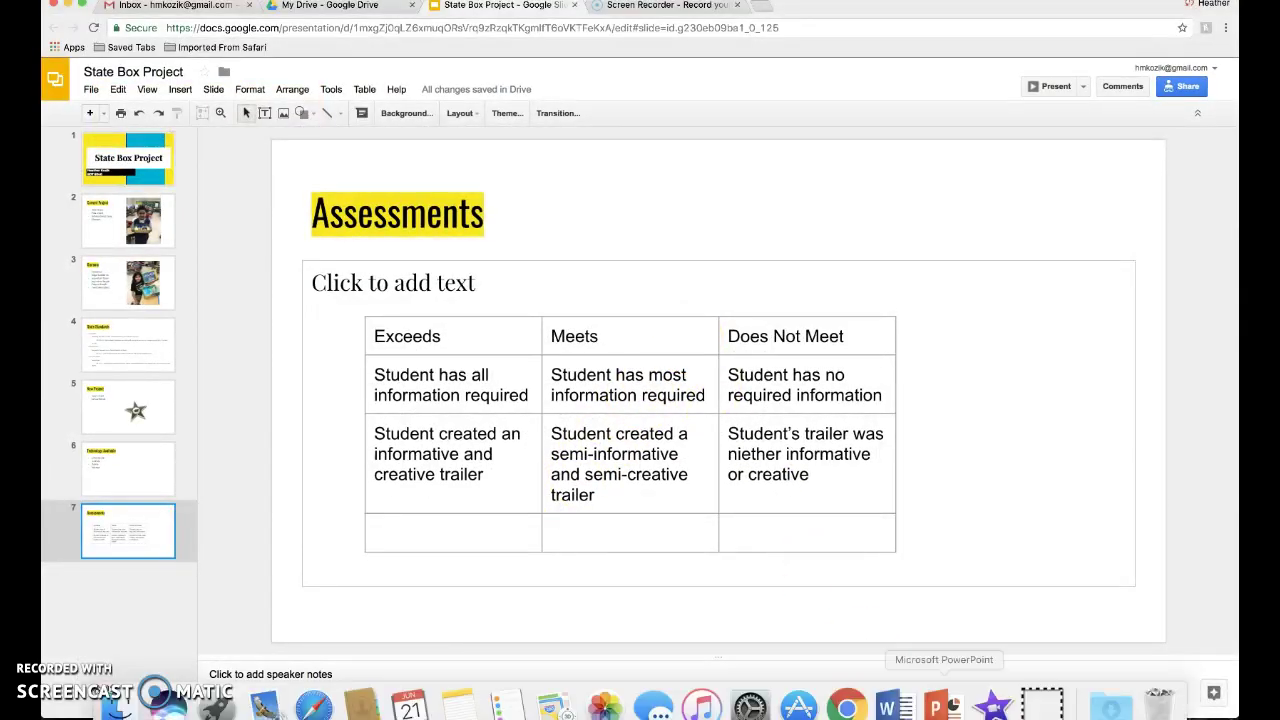
# - Bring iMovie forward and show the Visit Illinois trailer's outline of movie name, studio and credits
pyautogui.click(995, 692)
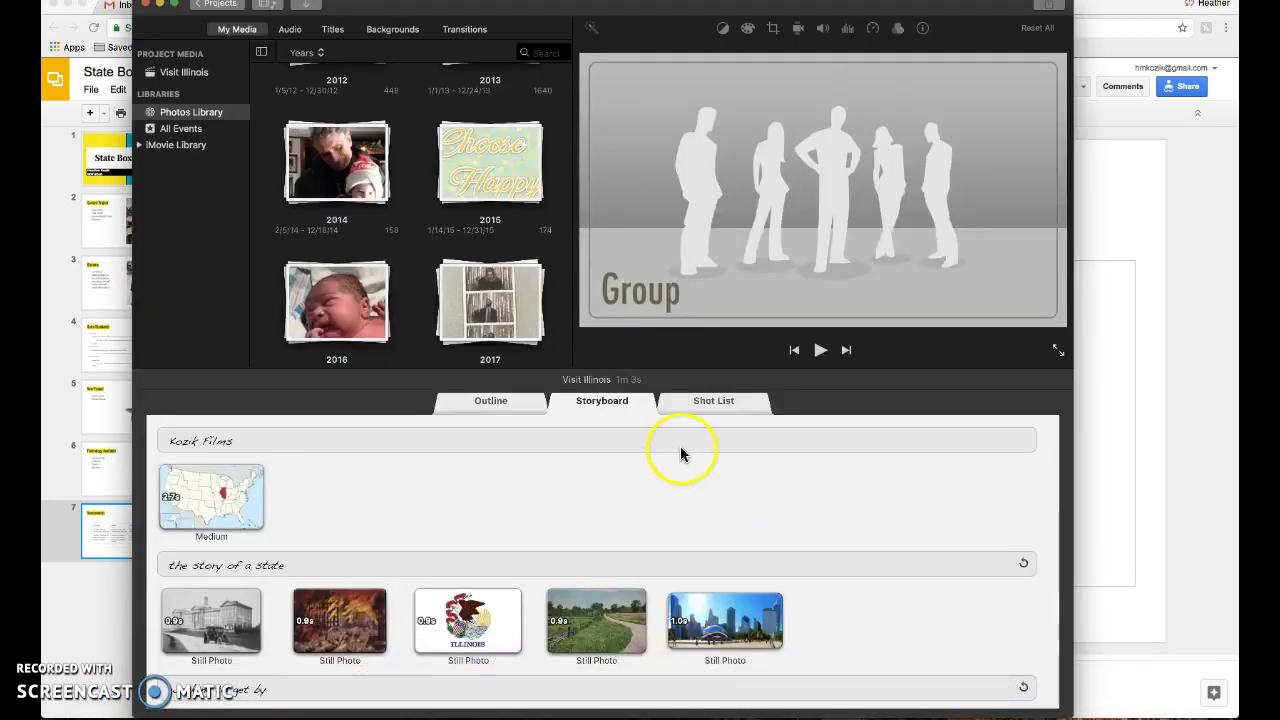
pyautogui.click(513, 401)
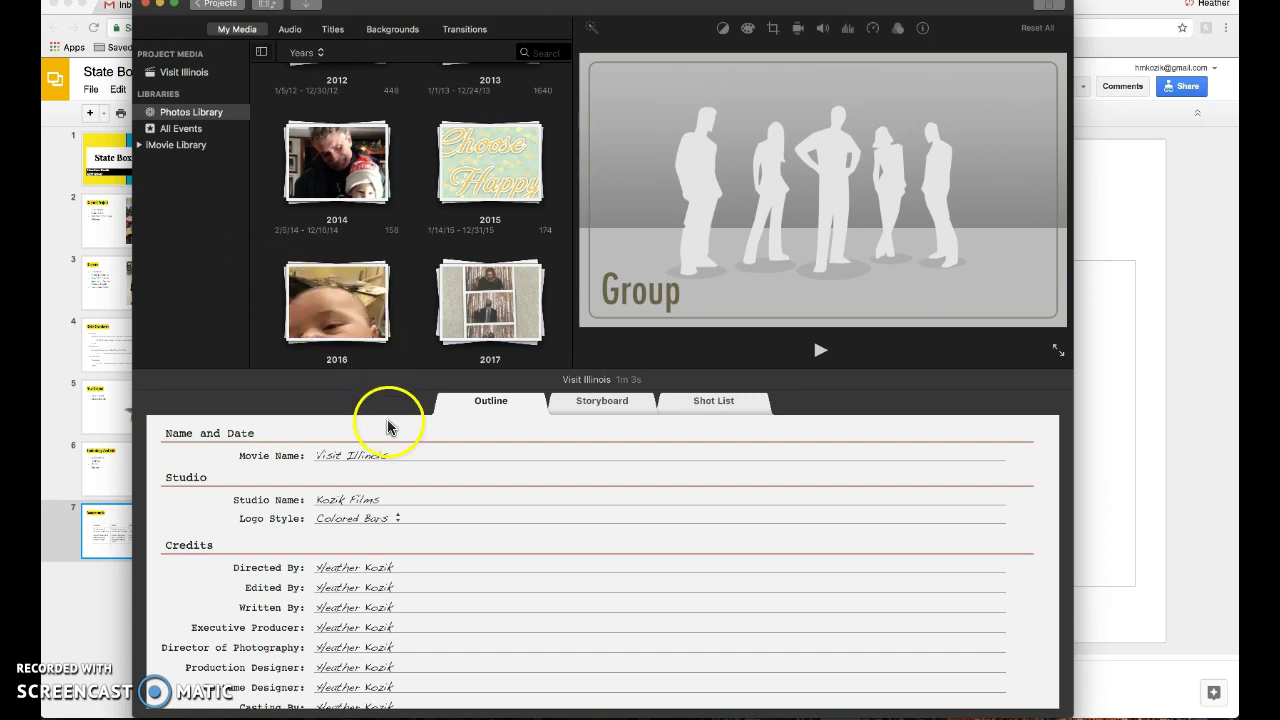
pyautogui.click(368, 456)
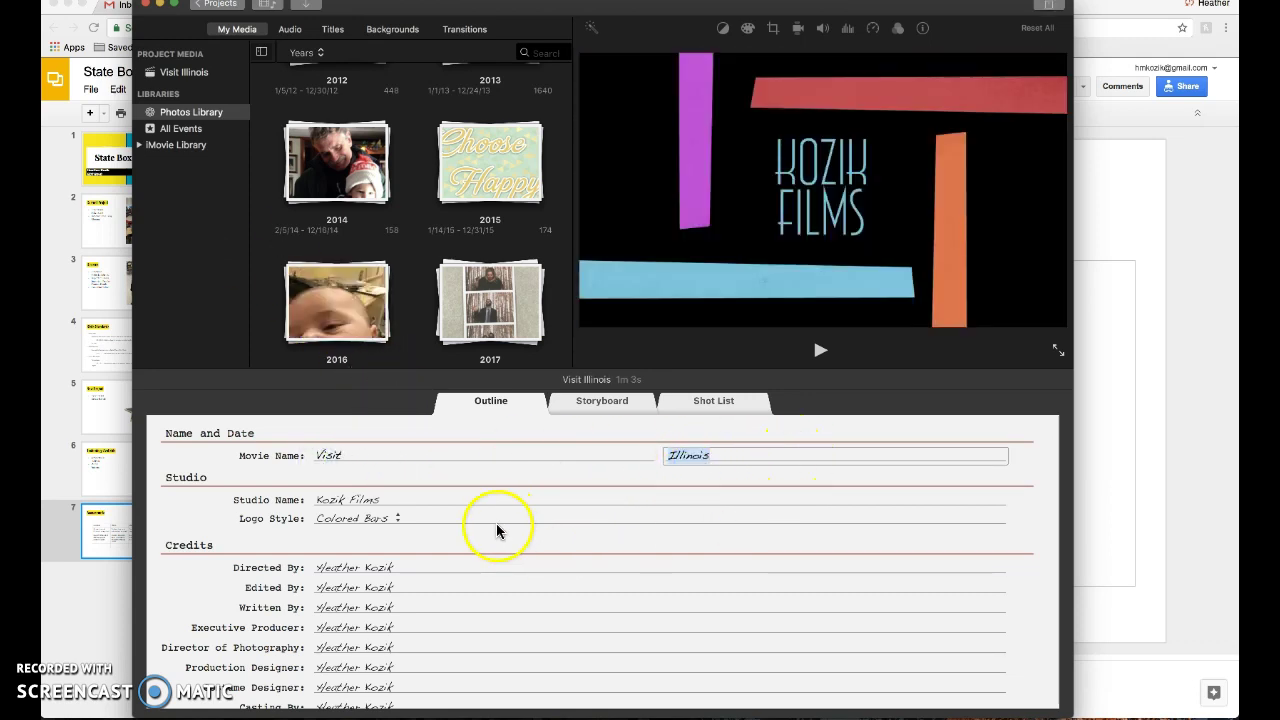
pyautogui.click(219, 461)
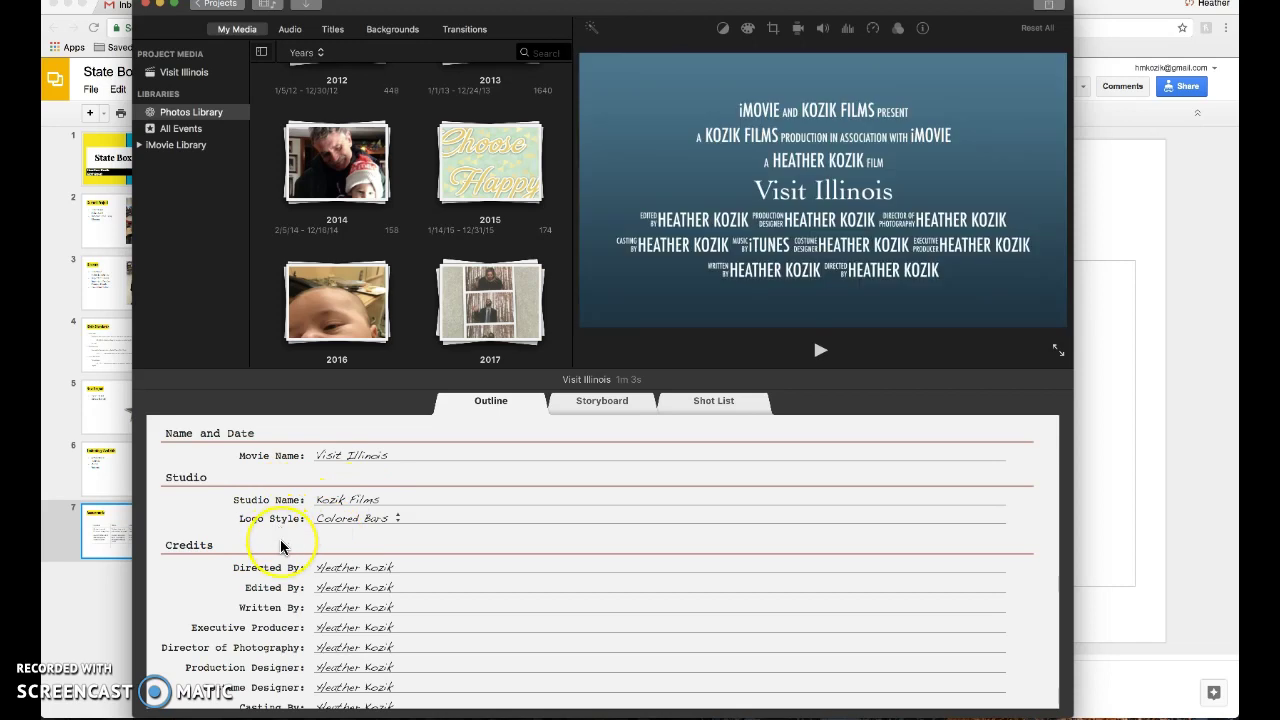
pyautogui.scroll(-3, 281, 546)
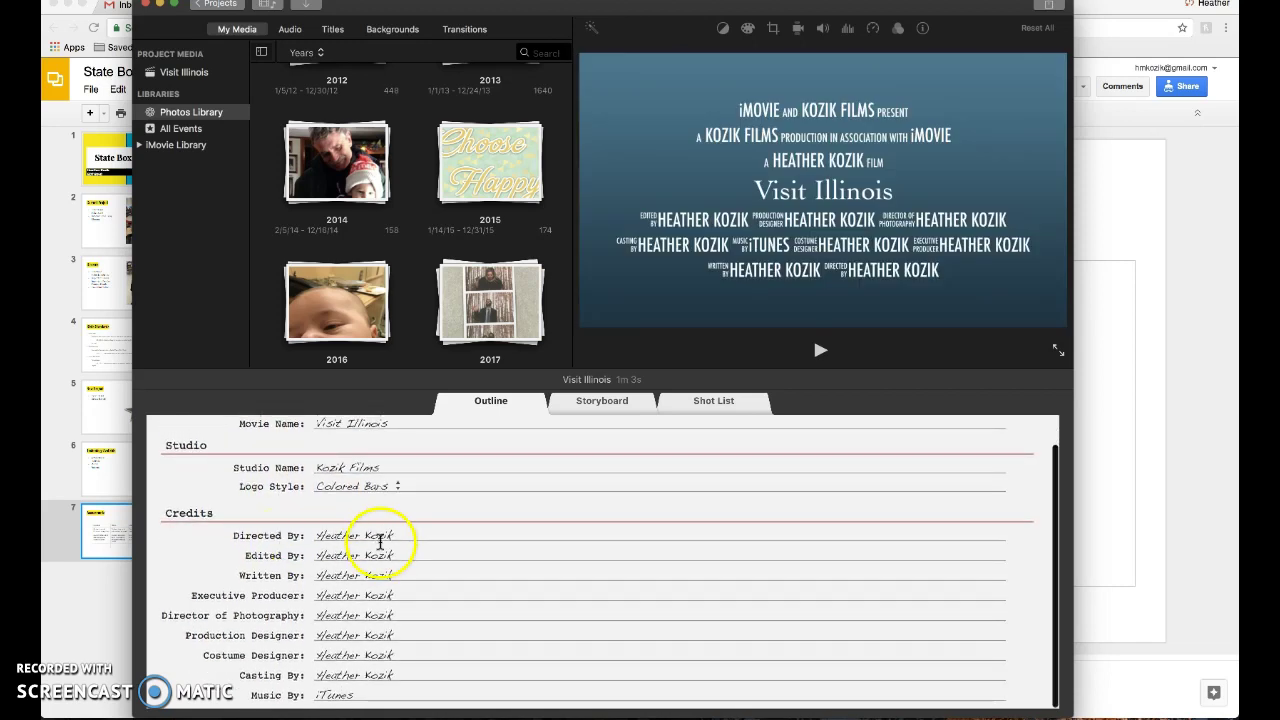
# - Show the Visit Illinois storyboard and preview its opening Illinois map clip under Kozik Films
pyautogui.click(604, 401)
pyautogui.scroll(-3, 519, 482)
pyautogui.scroll(10, 519, 482)
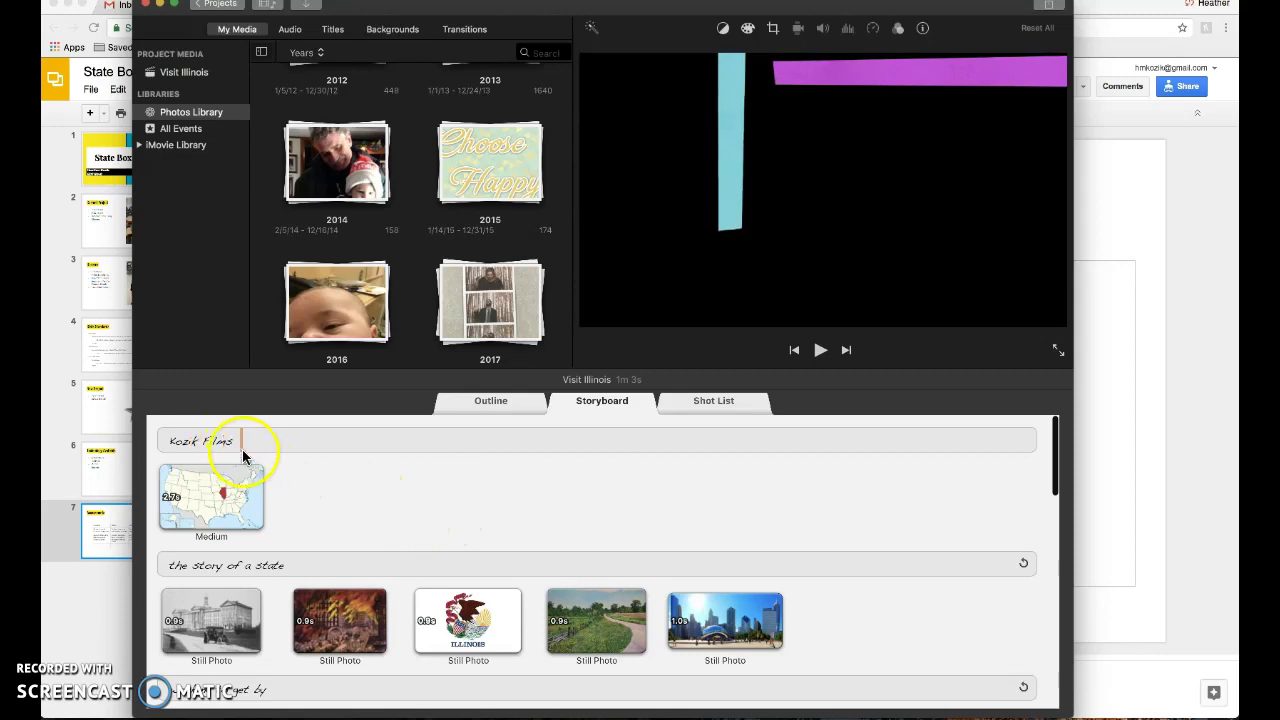
pyautogui.click(240, 503)
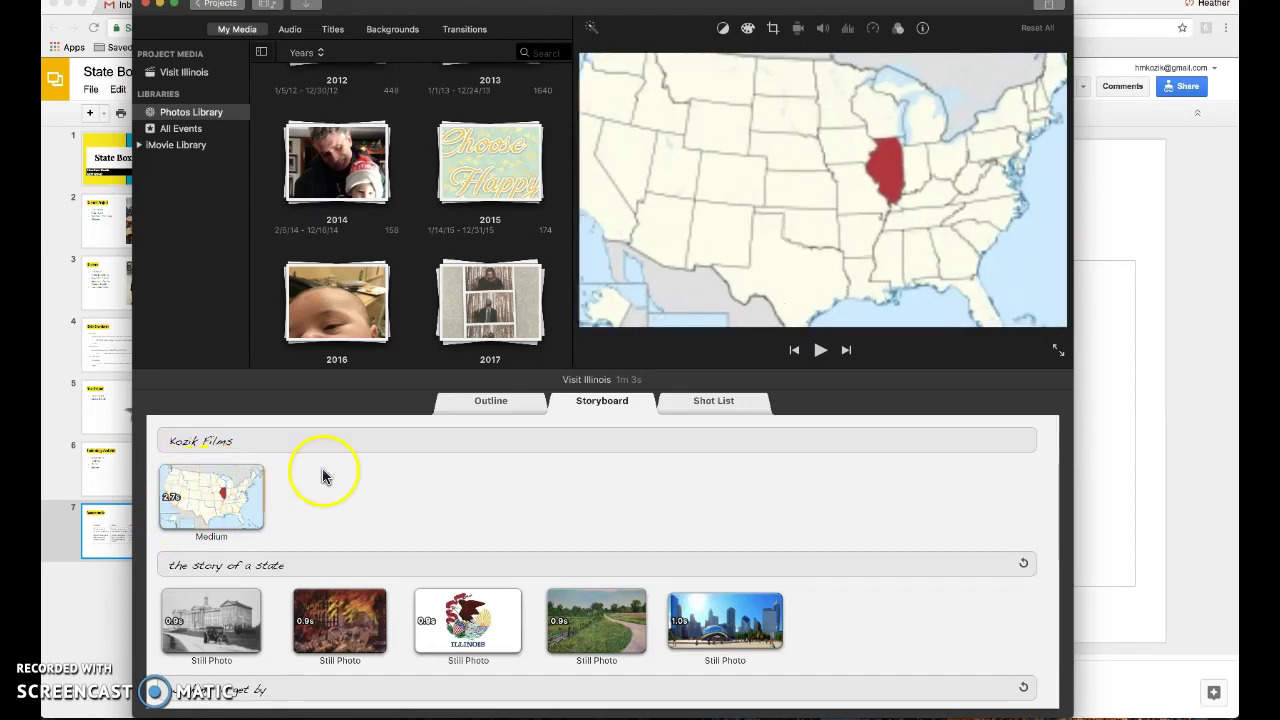
# - Browse the Visit Illinois trailer's Shot List
pyautogui.click(674, 400)
pyautogui.scroll(-1, 432, 560)
pyautogui.scroll(-10, 432, 560)
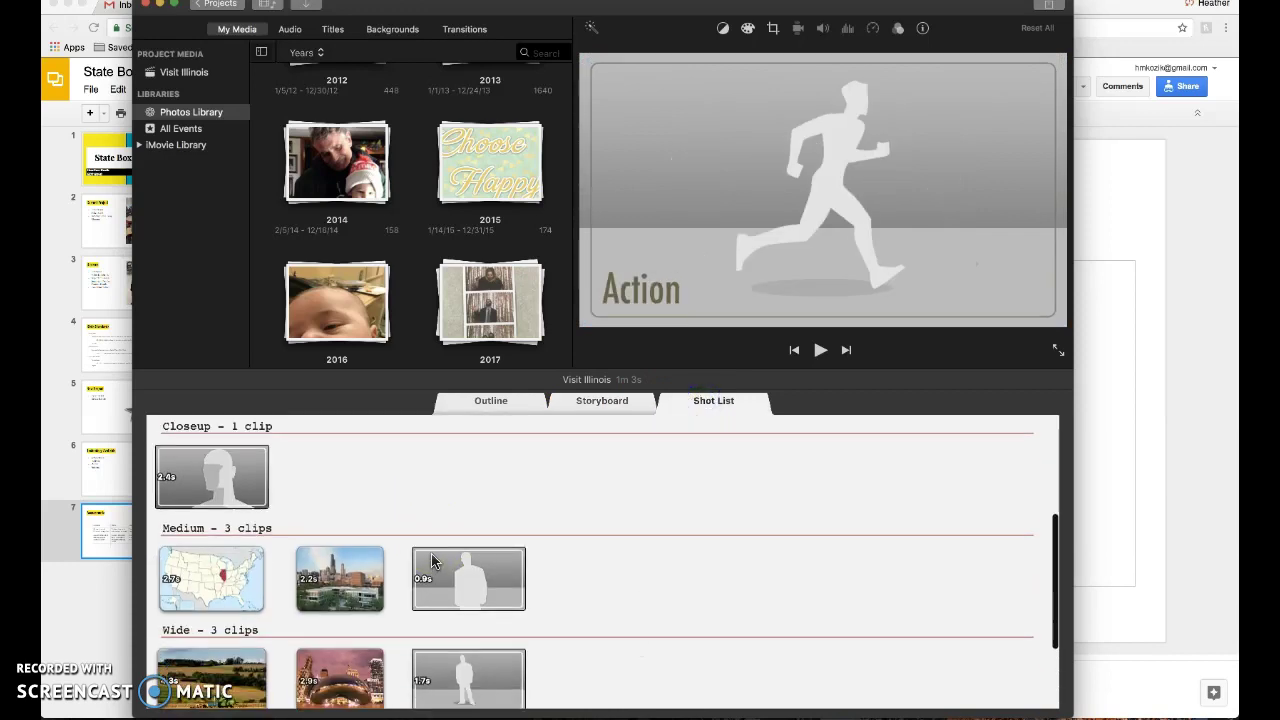
pyautogui.scroll(10, 431, 553)
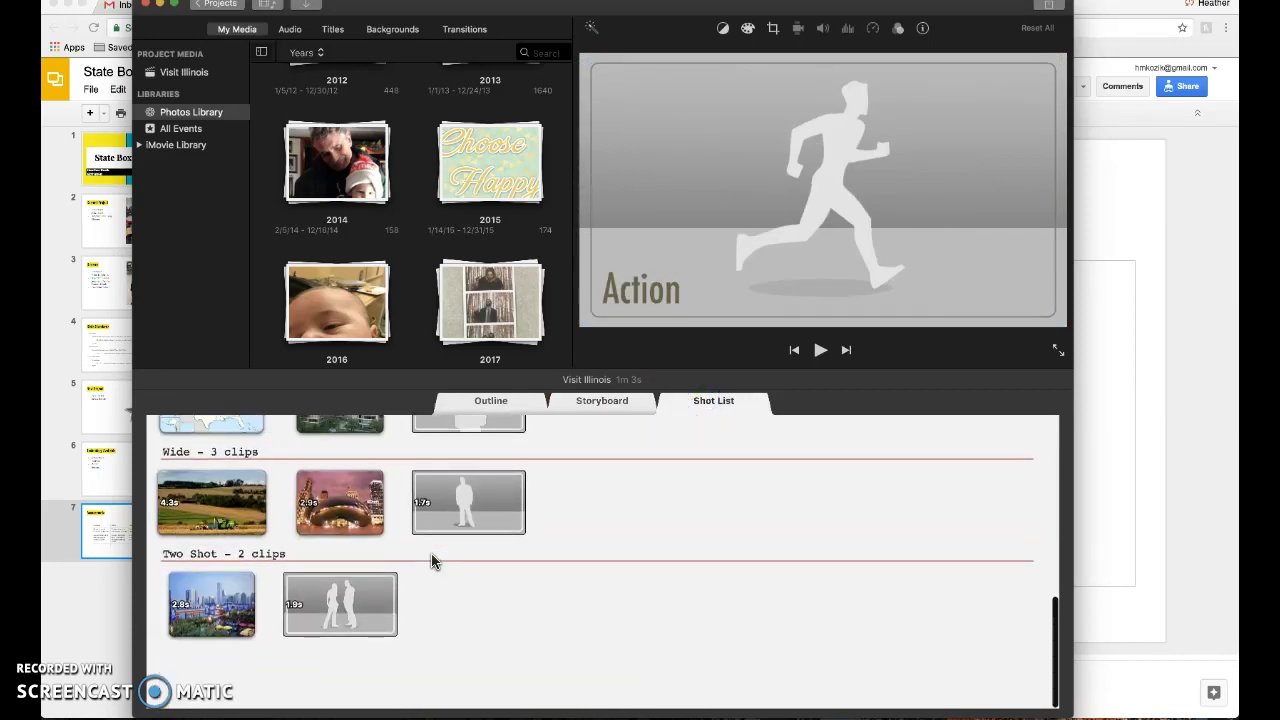
# - Return to the storyboard's top and preview the 'the story of a state' title card
pyautogui.click(528, 451)
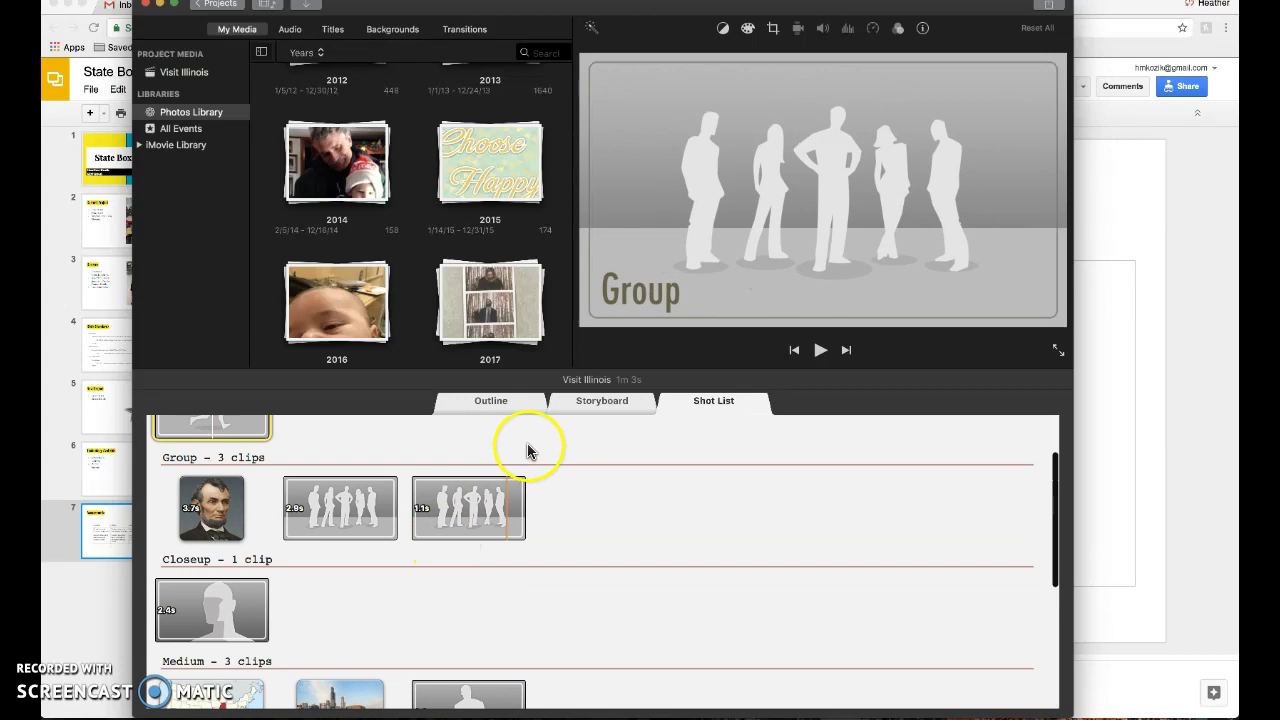
pyautogui.click(606, 402)
pyautogui.scroll(10, 435, 480)
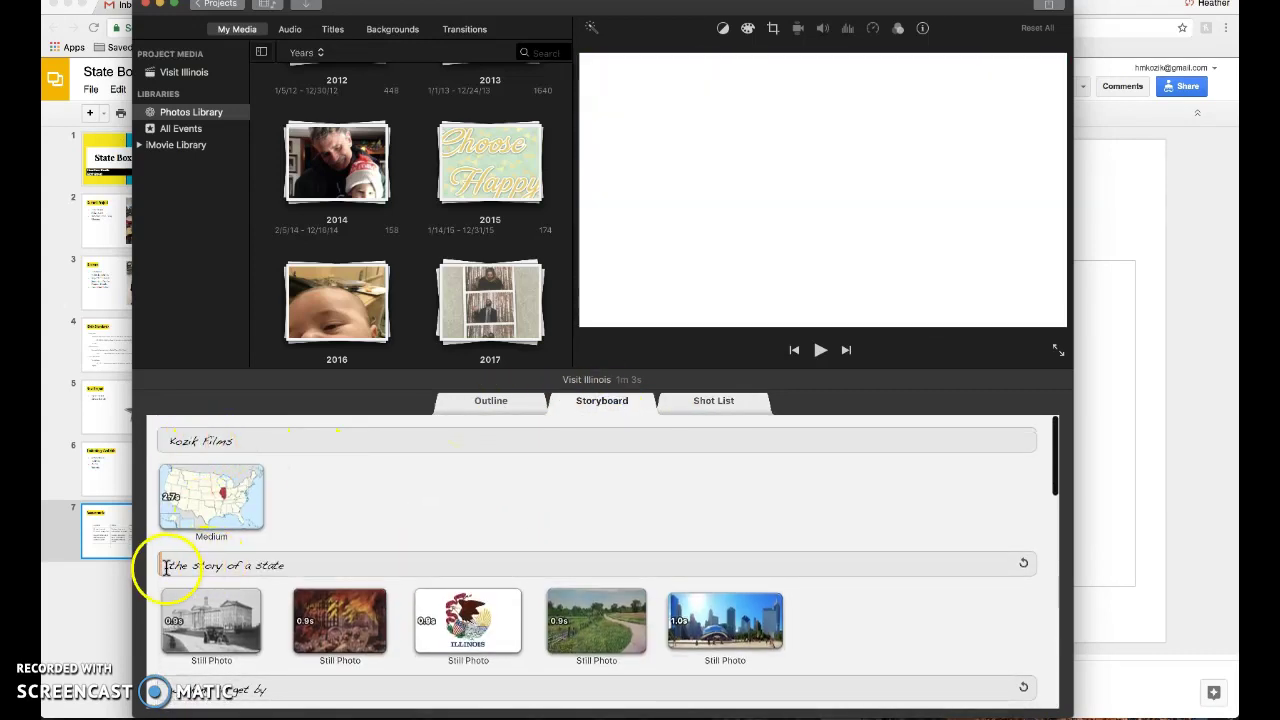
pyautogui.click(294, 564)
pyautogui.scroll(-1, 294, 564)
pyautogui.scroll(-1, 294, 566)
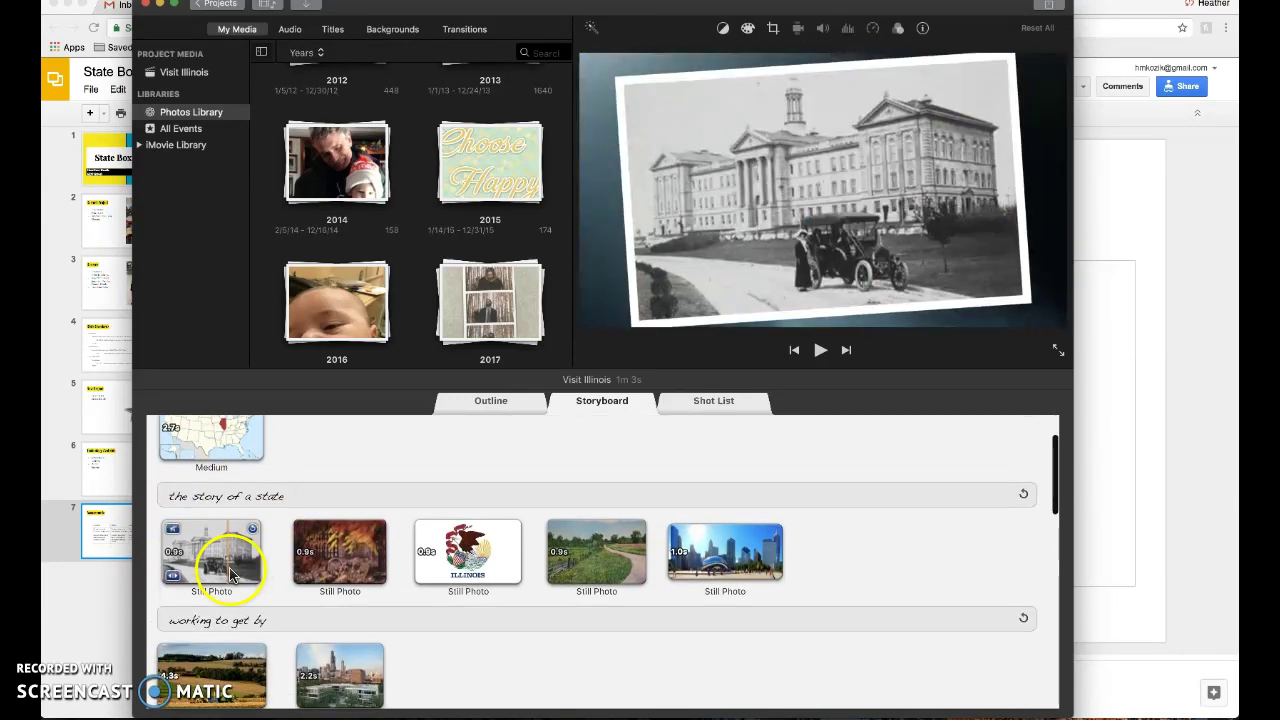
pyautogui.scroll(-4, 730, 565)
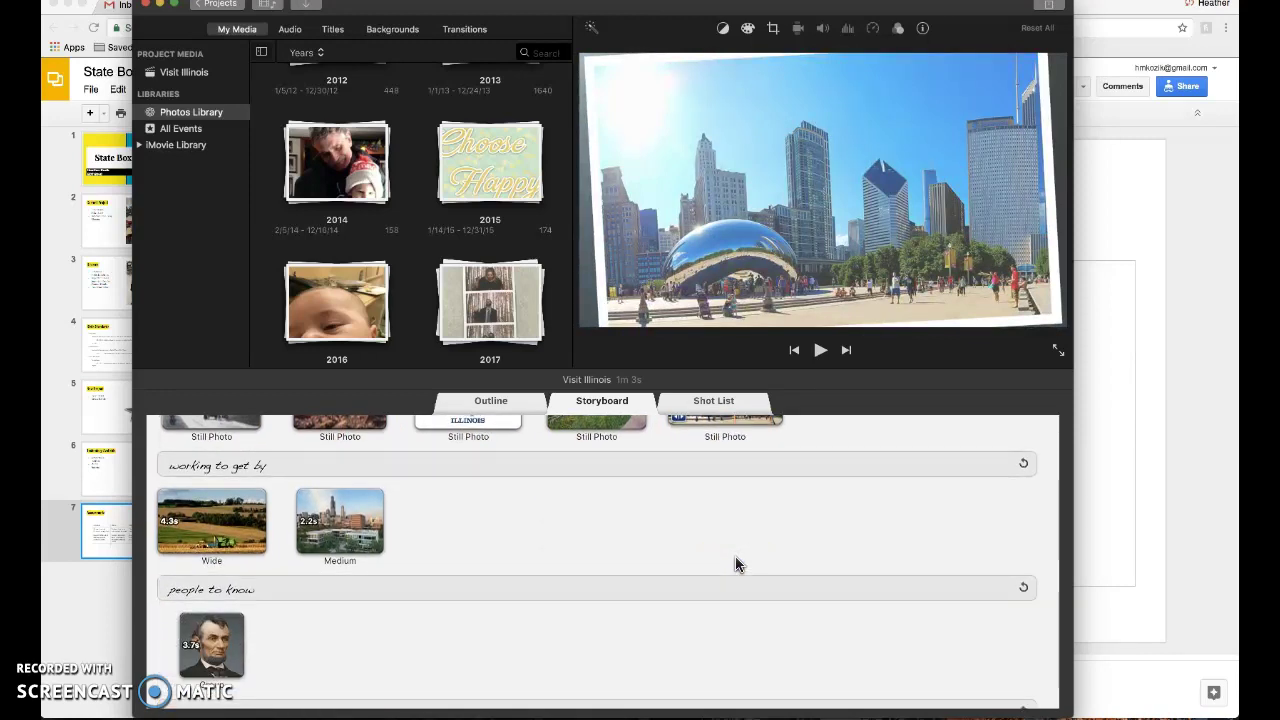
pyautogui.scroll(5, 735, 565)
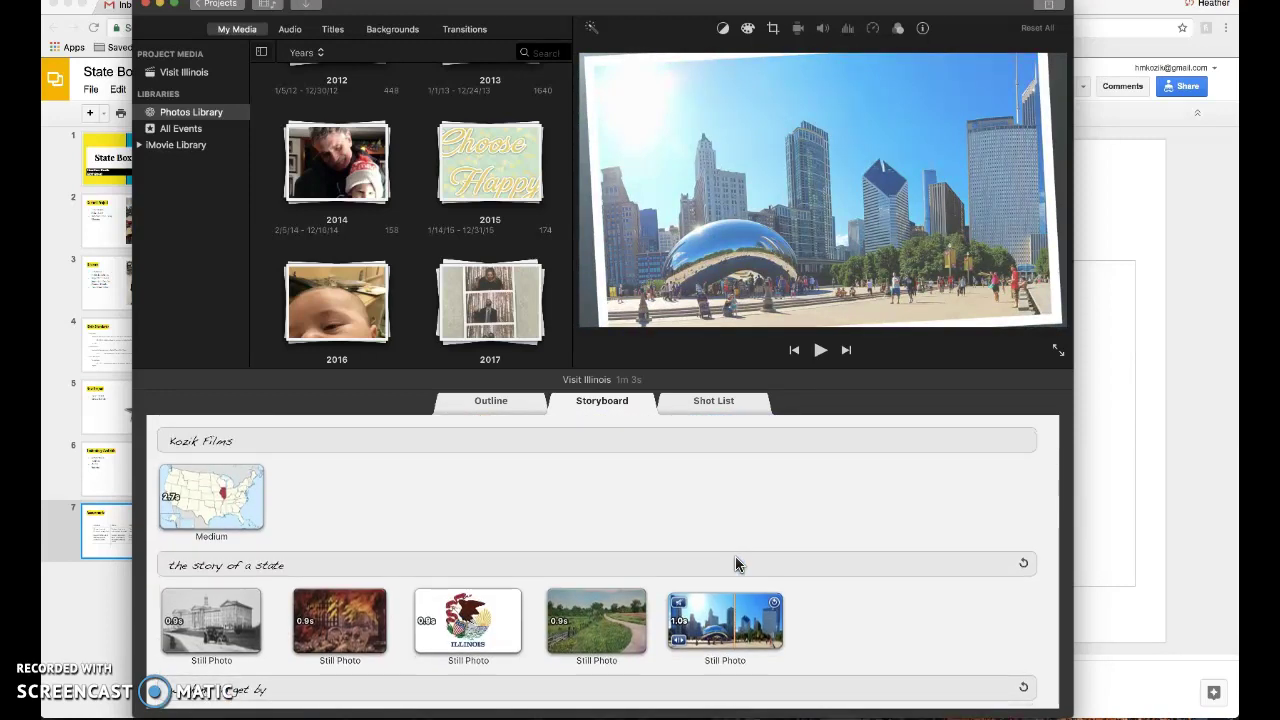
pyautogui.click(677, 535)
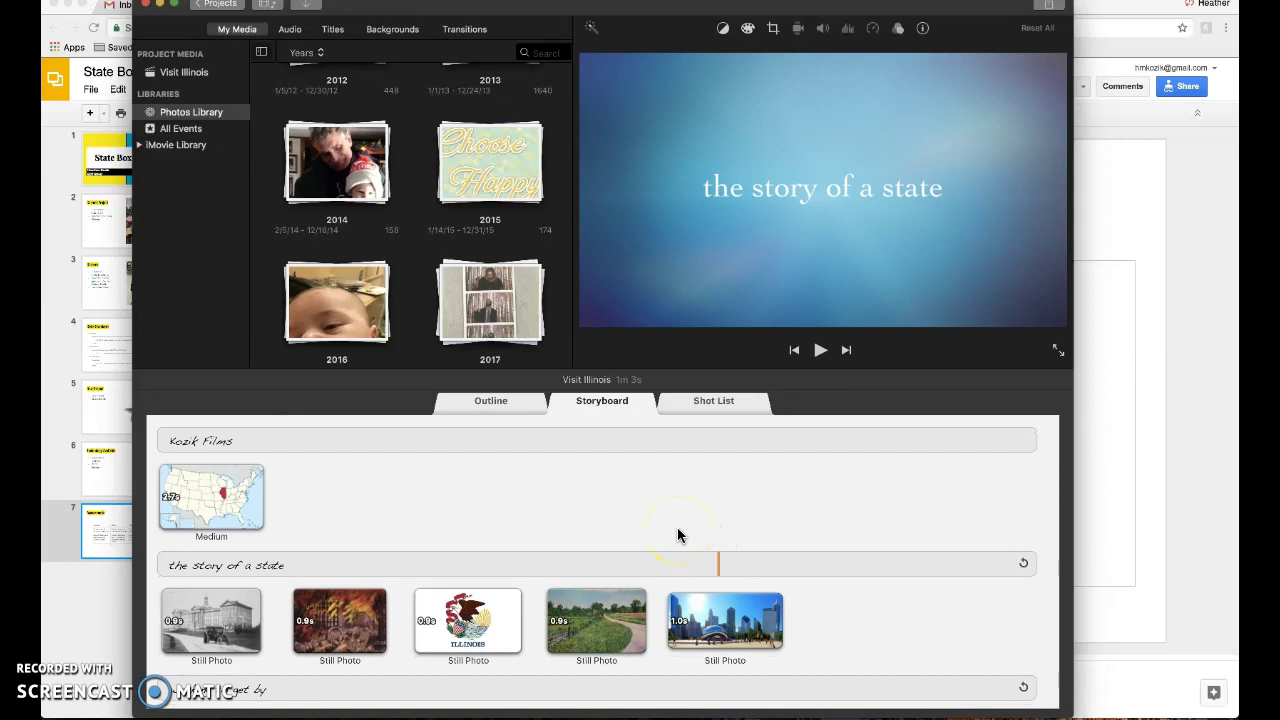
pyautogui.click(613, 528)
pyautogui.click(529, 512)
# - Play the trailer past the 'and friendship' Group shot to the 'this spring' section
pyautogui.press('space')
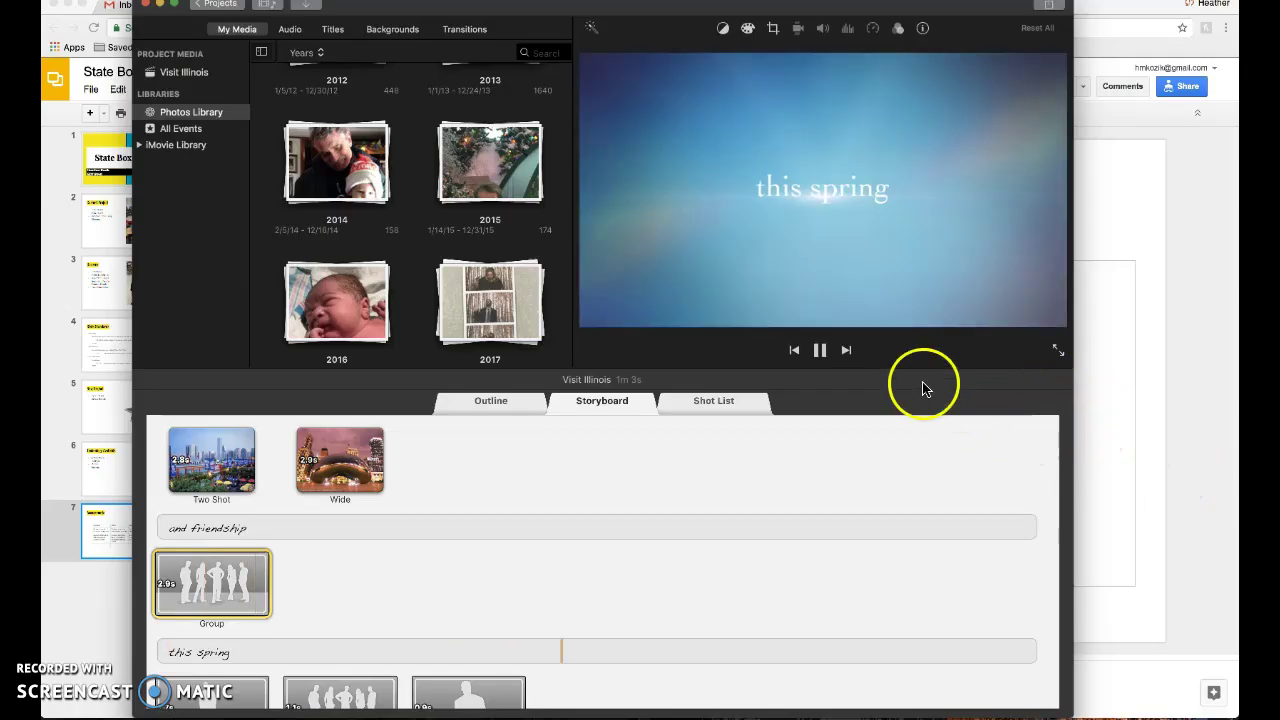
# - Pause the trailer and rewind it to the Kozik Films studio logo at the start
pyautogui.click(819, 351)
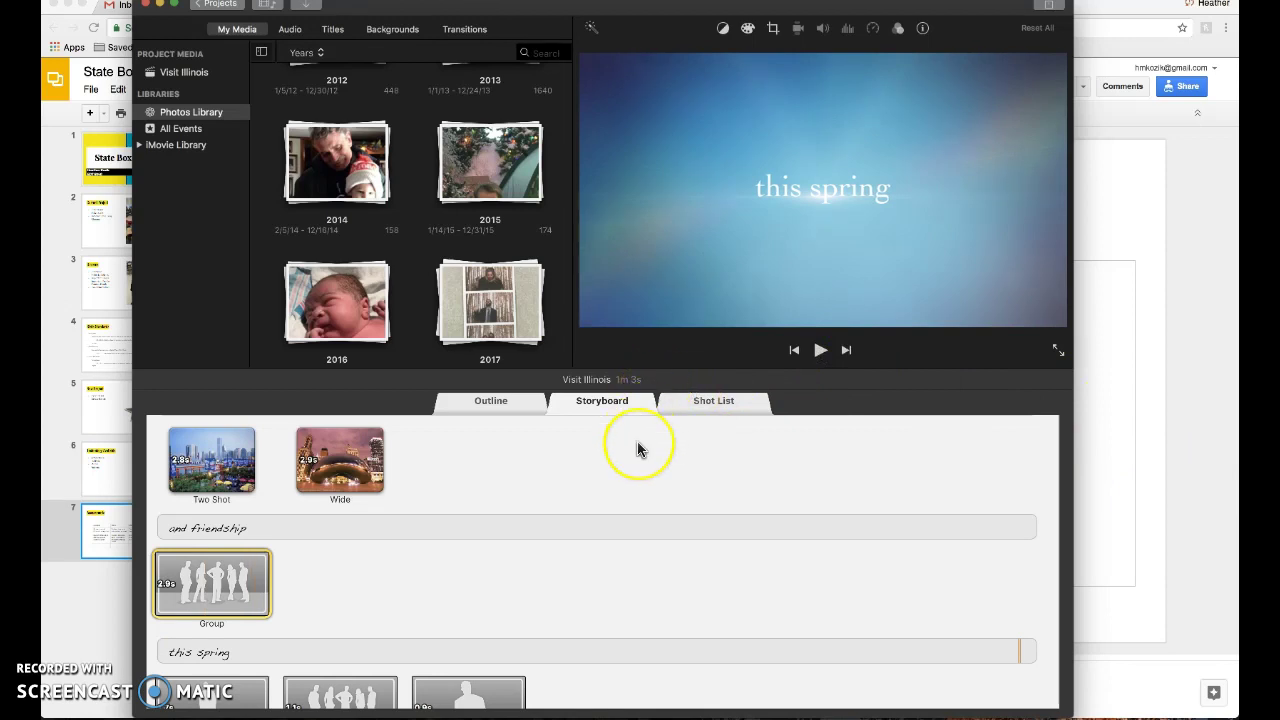
pyautogui.scroll(-10, 637, 445)
pyautogui.scroll(4, 637, 449)
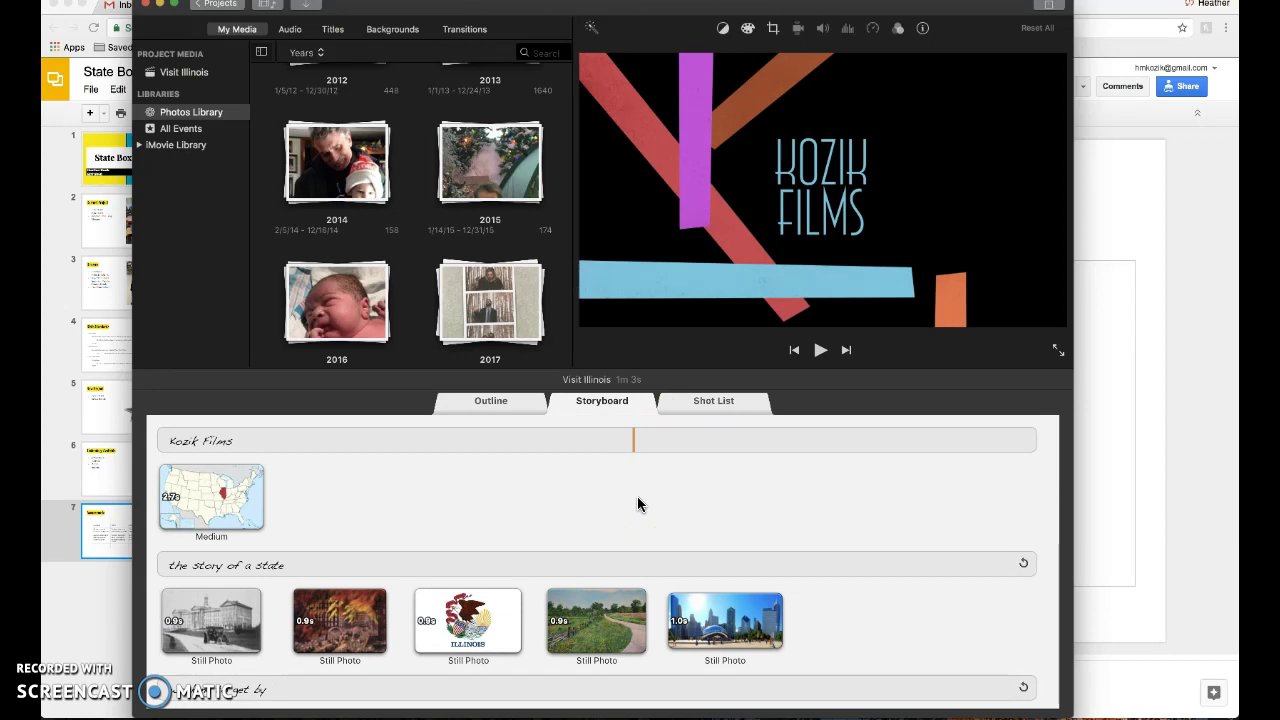
pyautogui.scroll(-3, 637, 496)
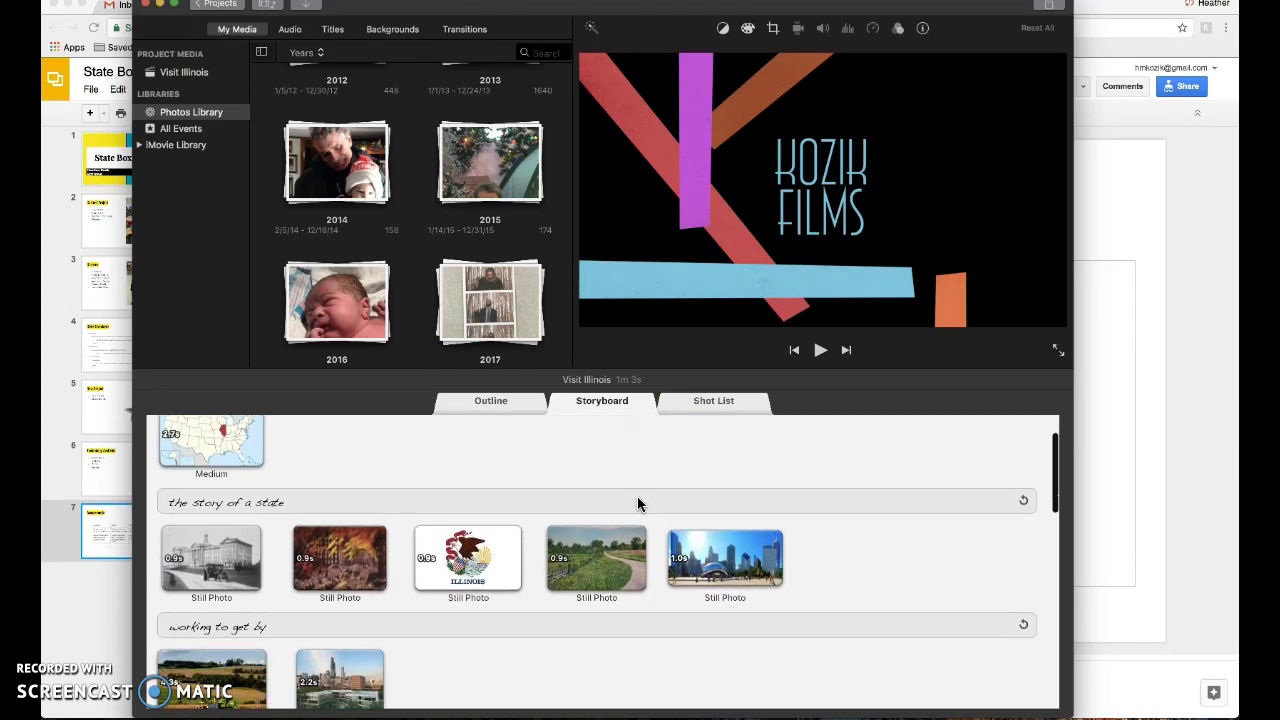
# - Preview the closing 'this spring' and 'Visit Illinois' title cards at the storyboard's end
pyautogui.scroll(-10, 637, 497)
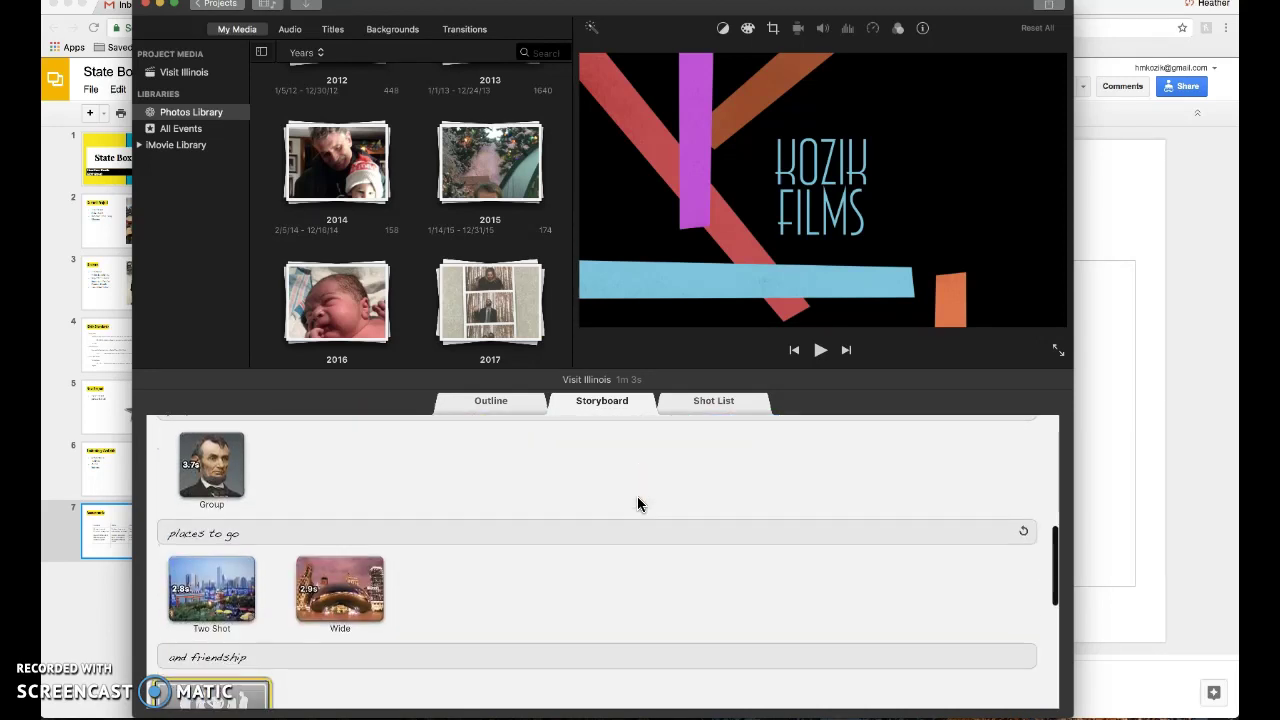
pyautogui.scroll(-5, 637, 504)
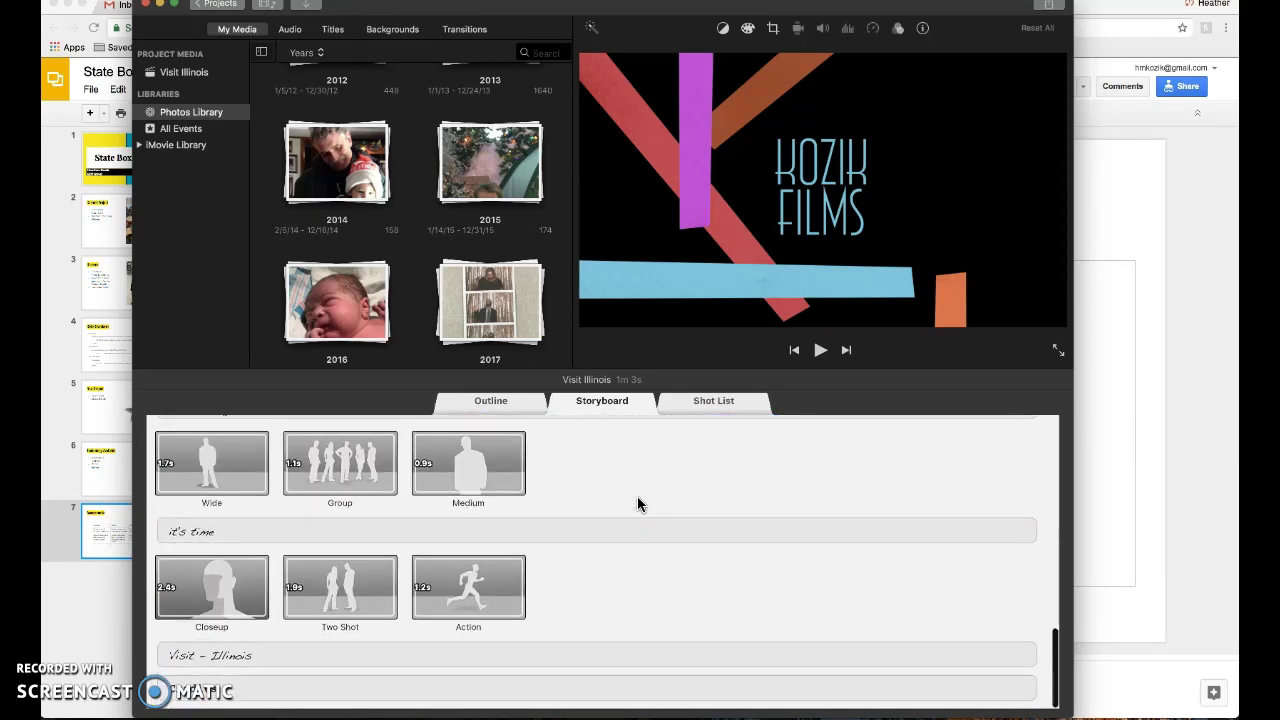
pyautogui.click(651, 421)
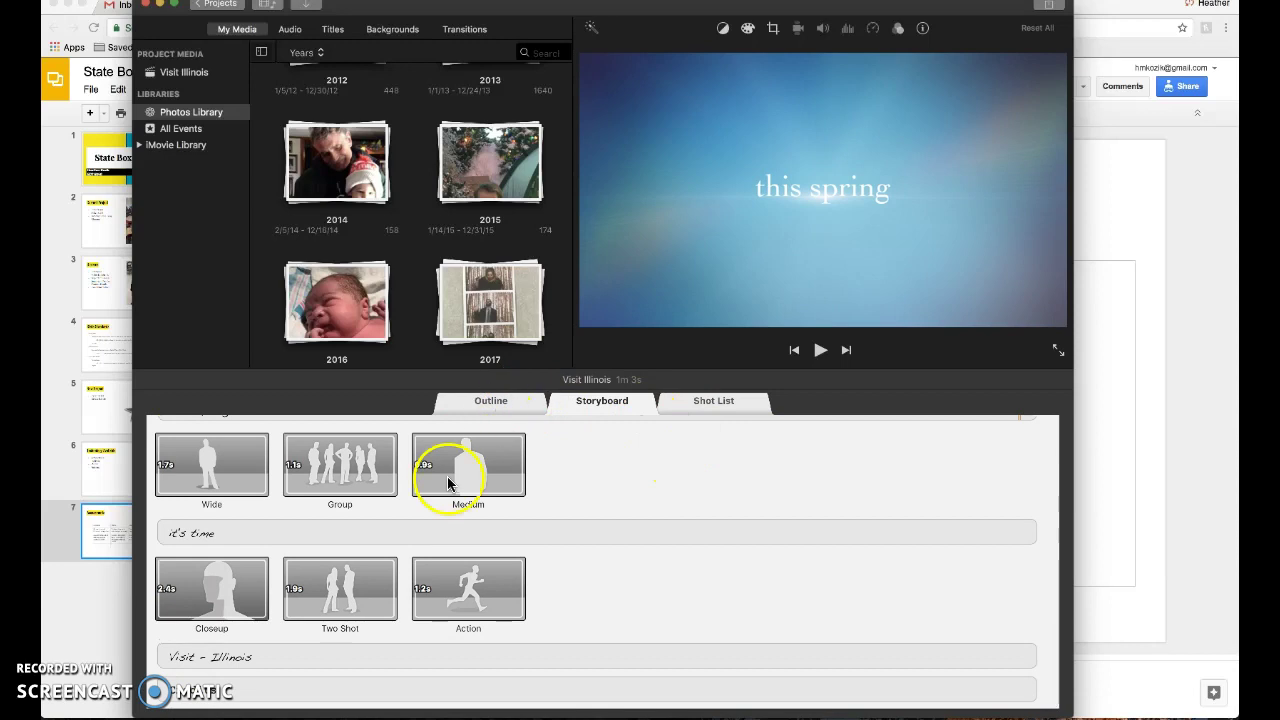
pyautogui.click(158, 692)
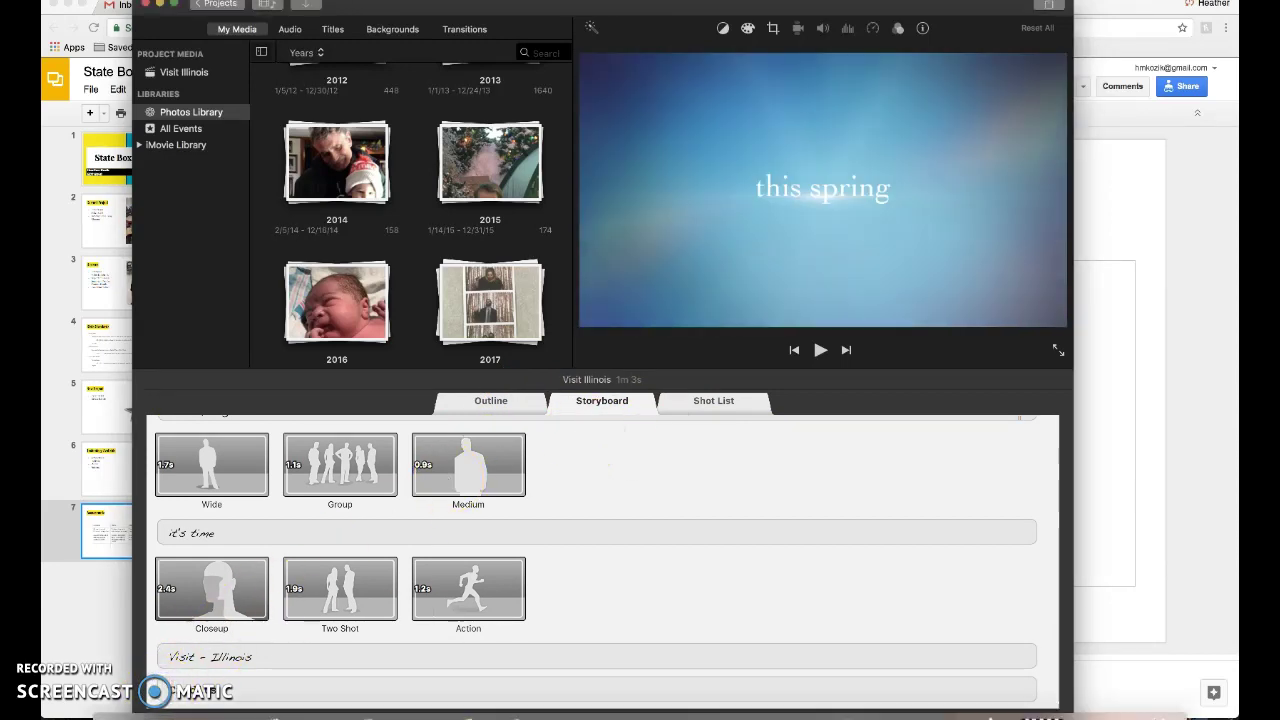
pyautogui.click(174, 656)
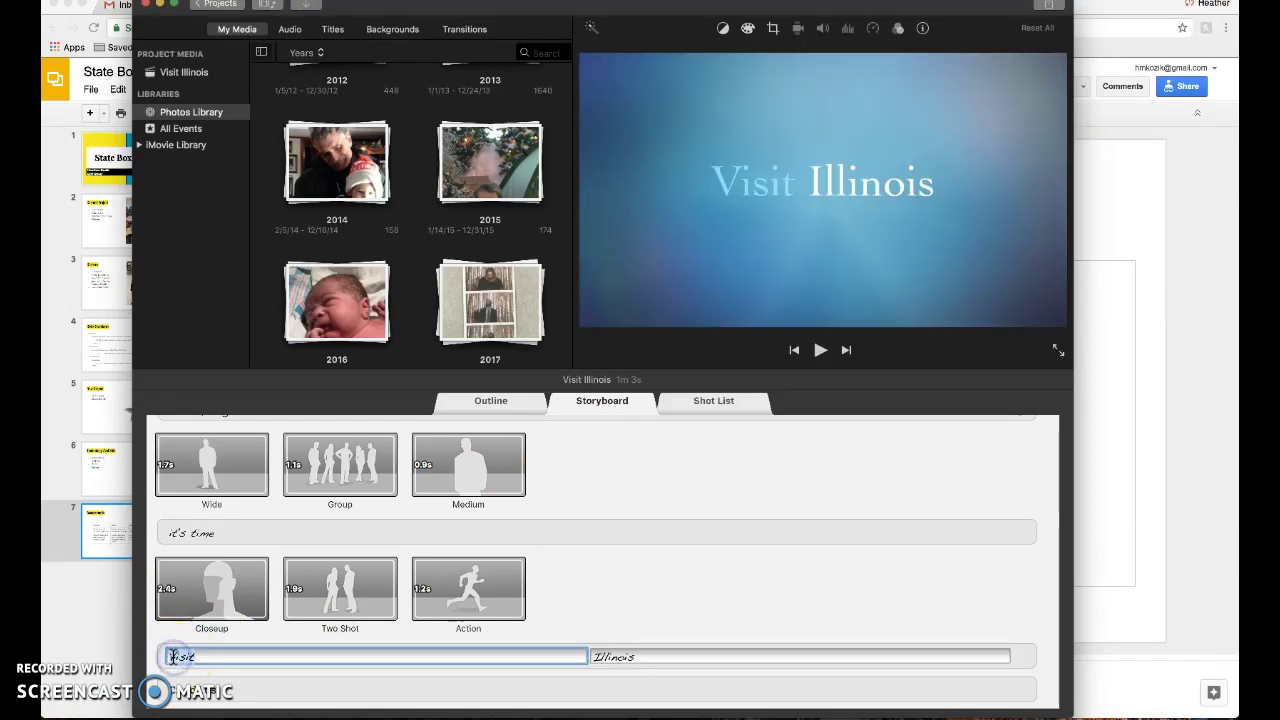
pyautogui.click(165, 642)
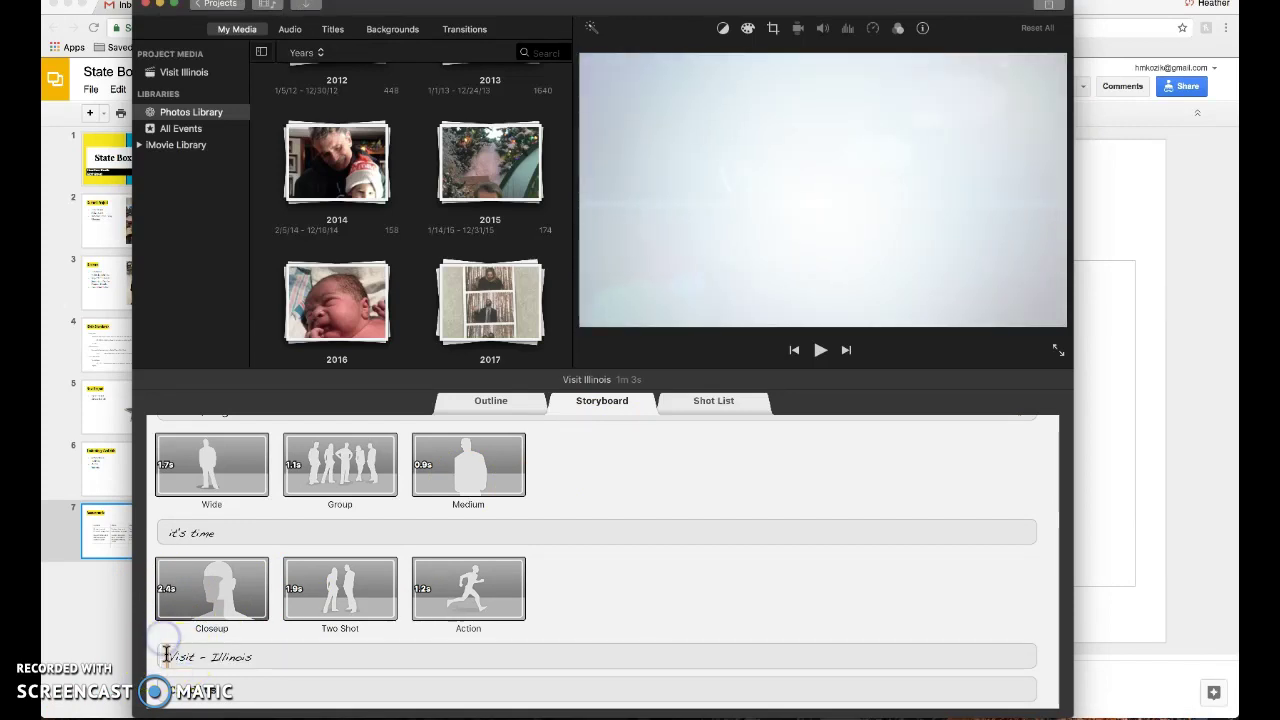
# - Rewind to the 'Visit Illinois' title and play the ending through the closing credits
pyautogui.click(166, 655)
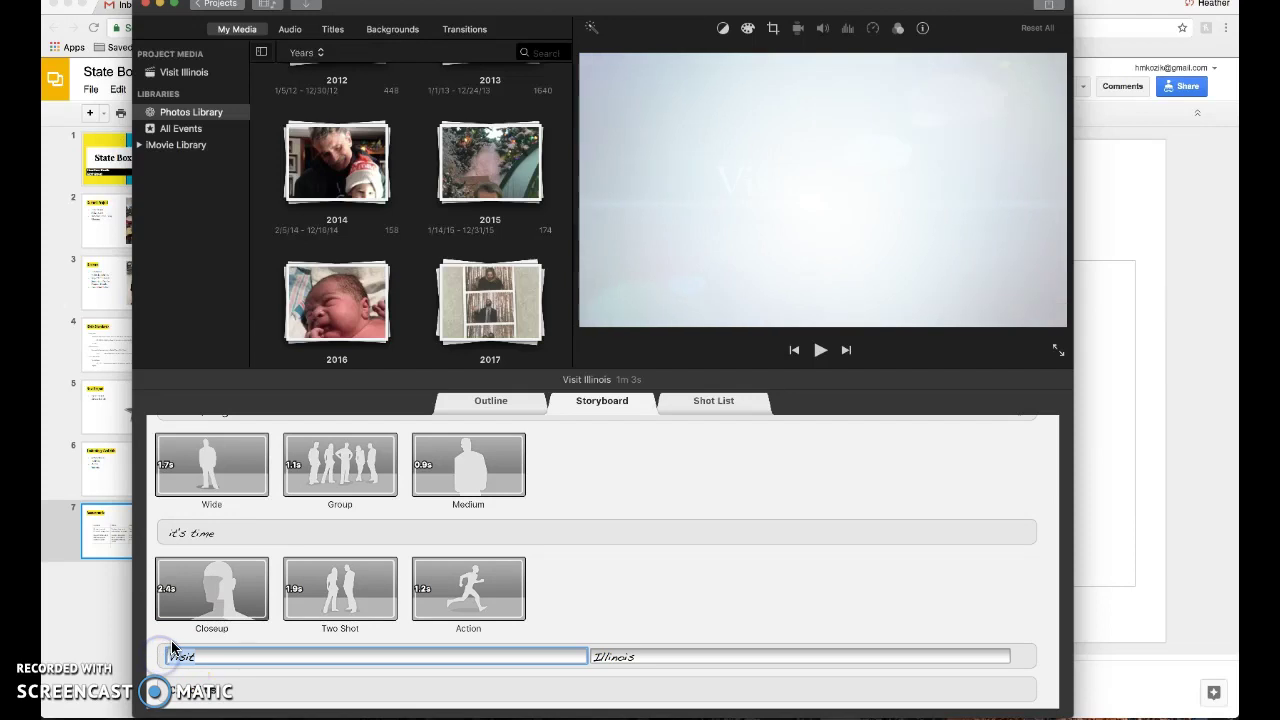
pyautogui.click(172, 647)
pyautogui.click(170, 651)
pyautogui.click(792, 354)
pyautogui.click(819, 350)
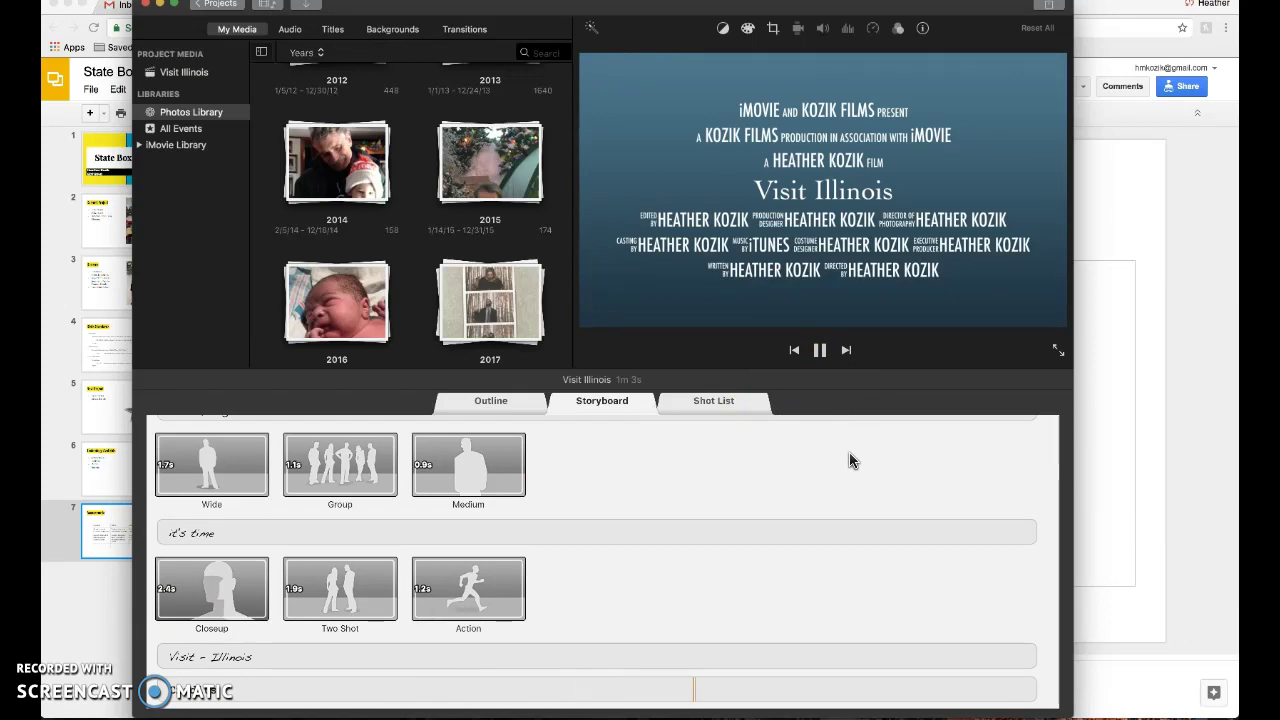
pyautogui.click(827, 463)
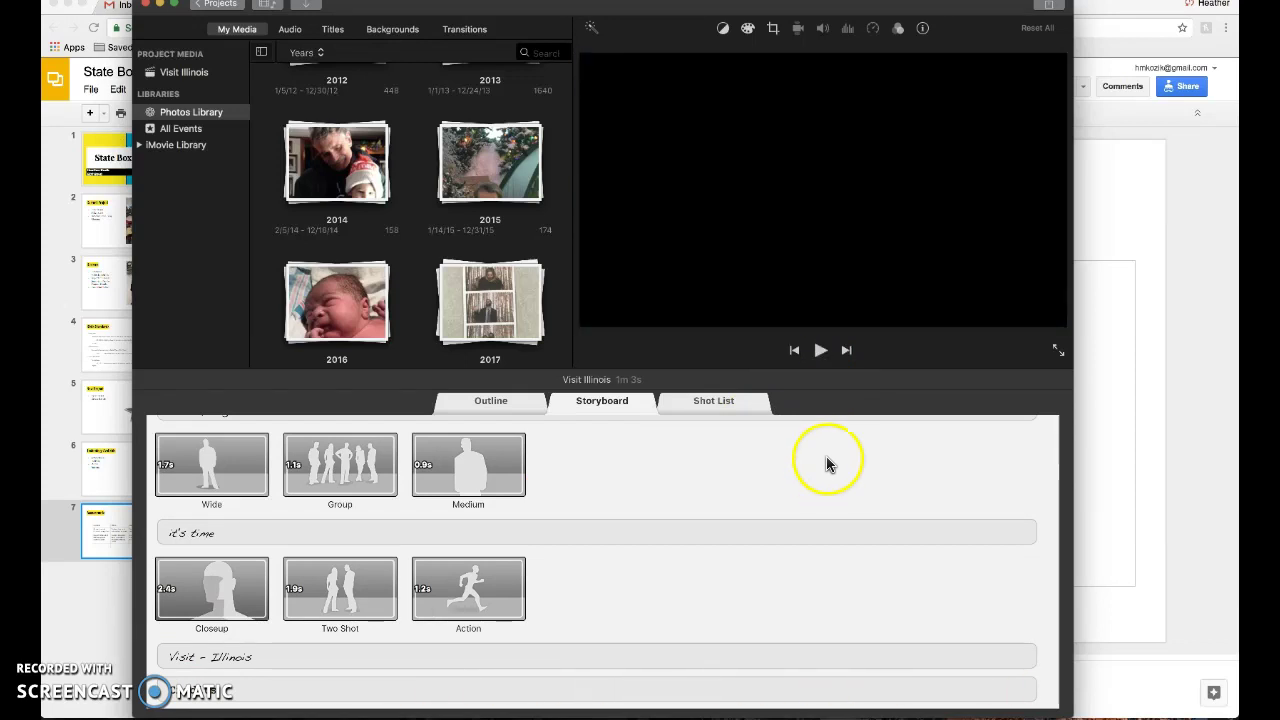
# - Close the iMovie window to return to the Assessments rubric slide in Google Slides
pyautogui.scroll(15, 707, 493)
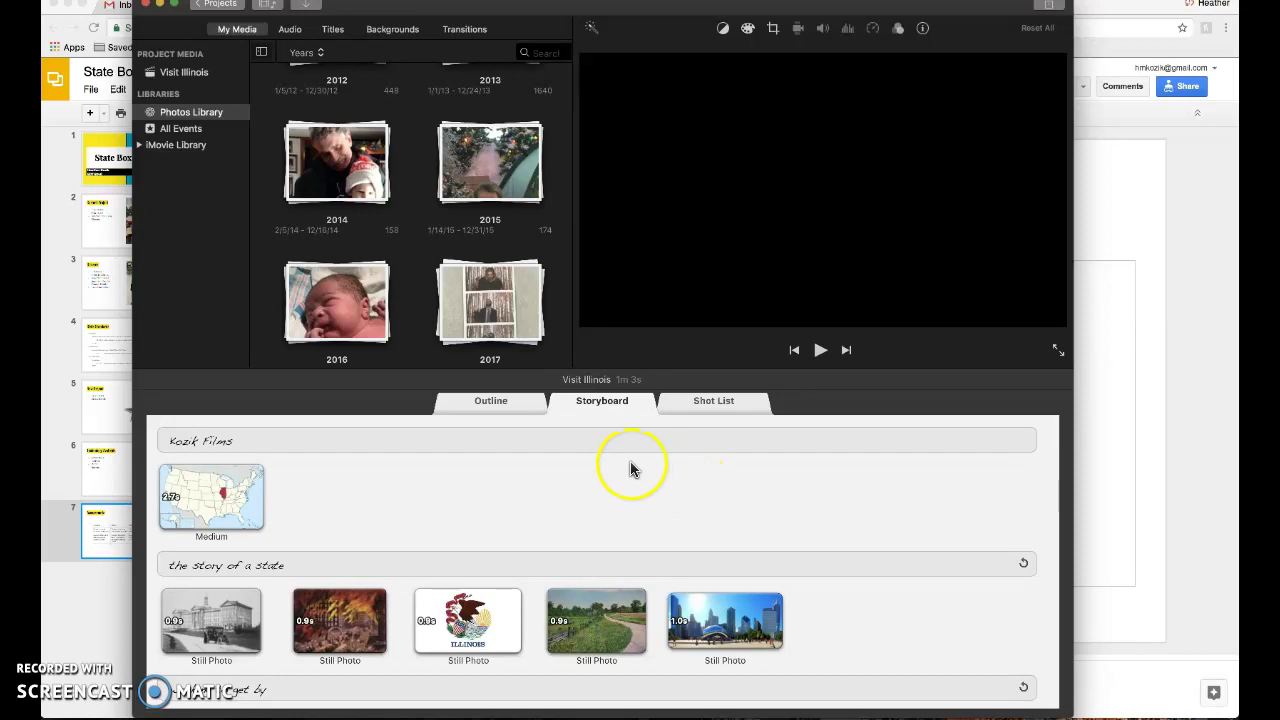
pyautogui.click(147, 8)
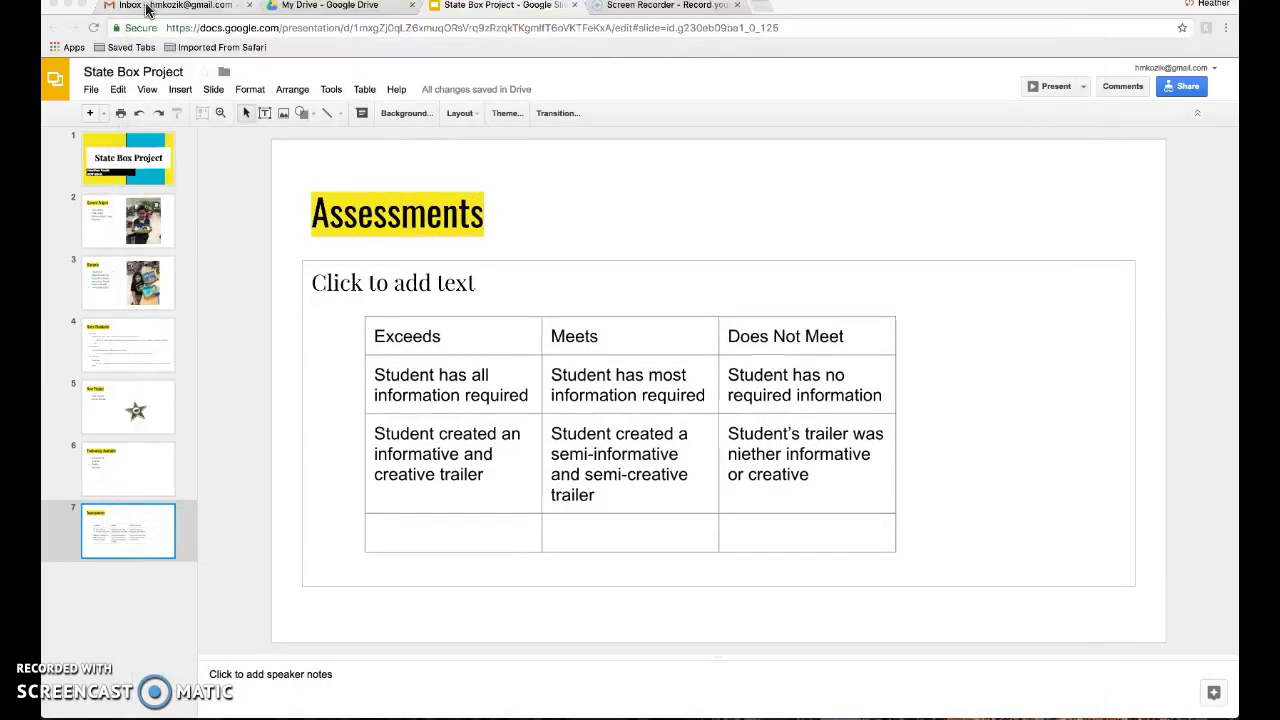